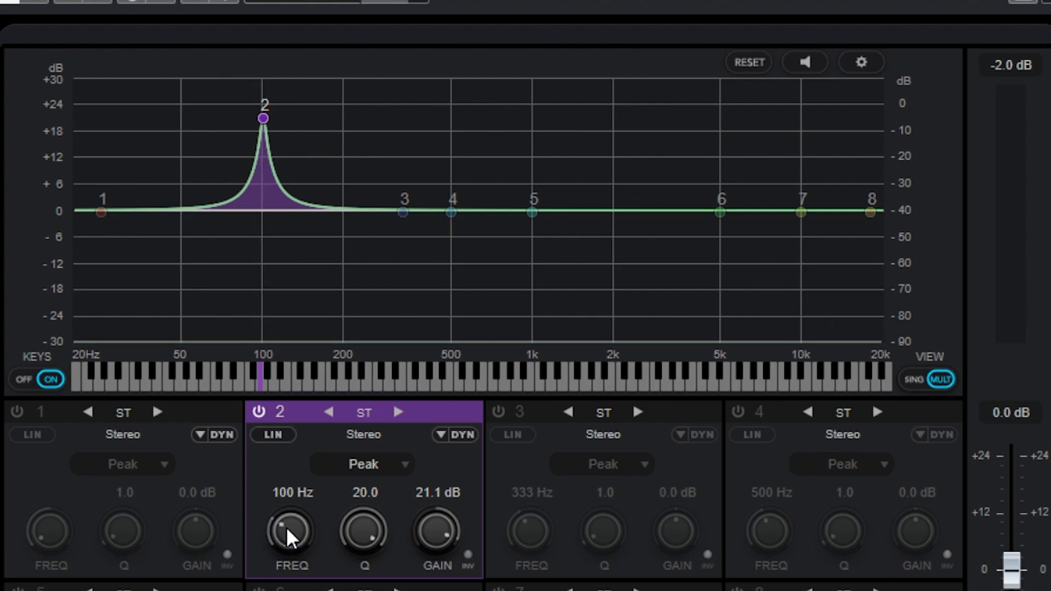
Step: Sweep band 2's narrow boost through the low frequencies during playback, ending at about 122 Hz with 20.7 dB of gain
mouse_move(287, 526)
mouse_down()
mouse_move(298, 501)
mouse_move(284, 530)
mouse_up()
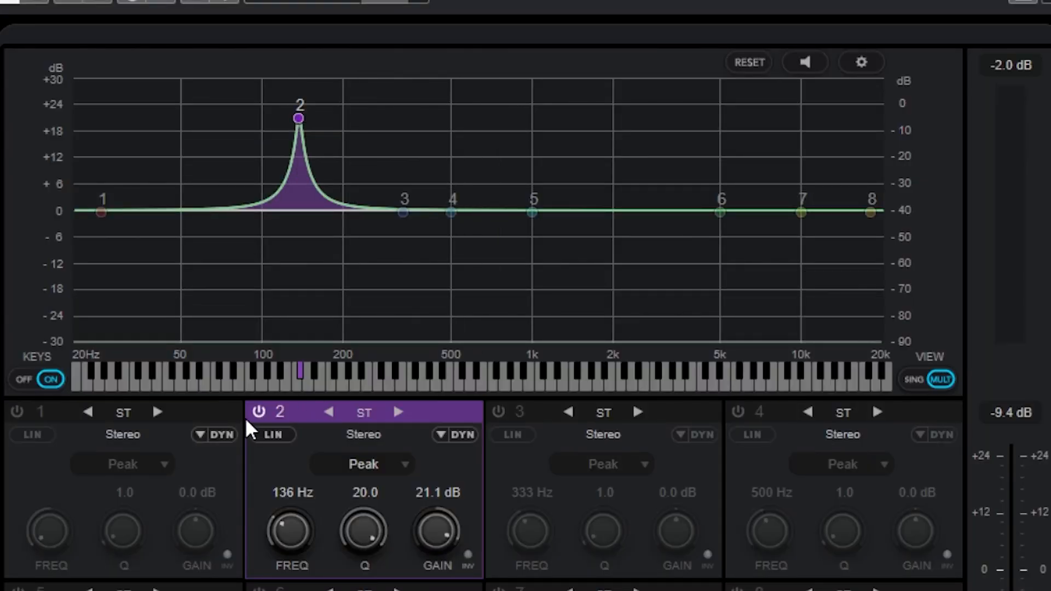
drag(299, 117, 307, 210)
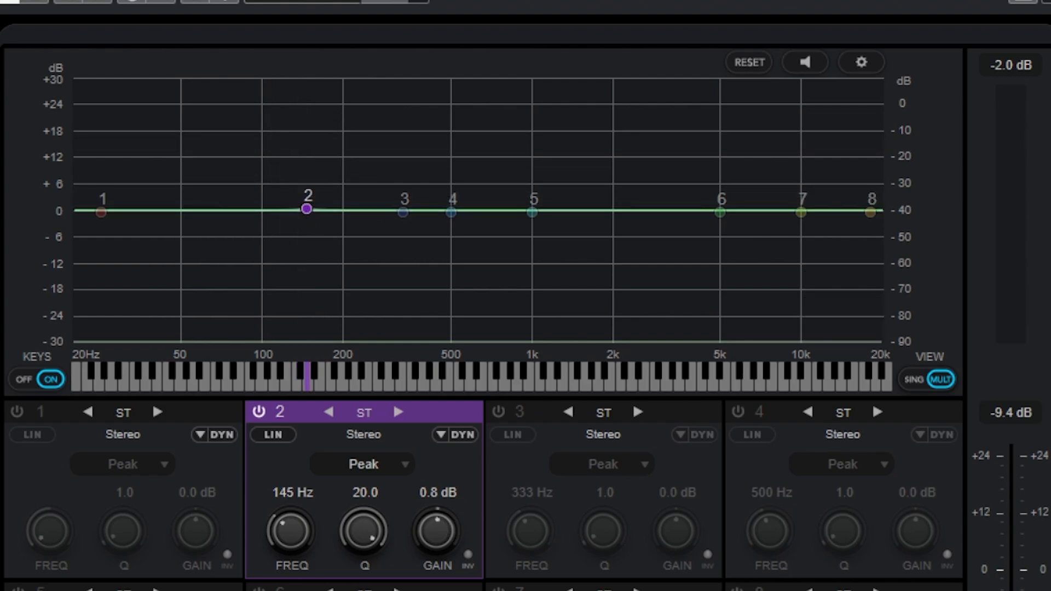
key(space)
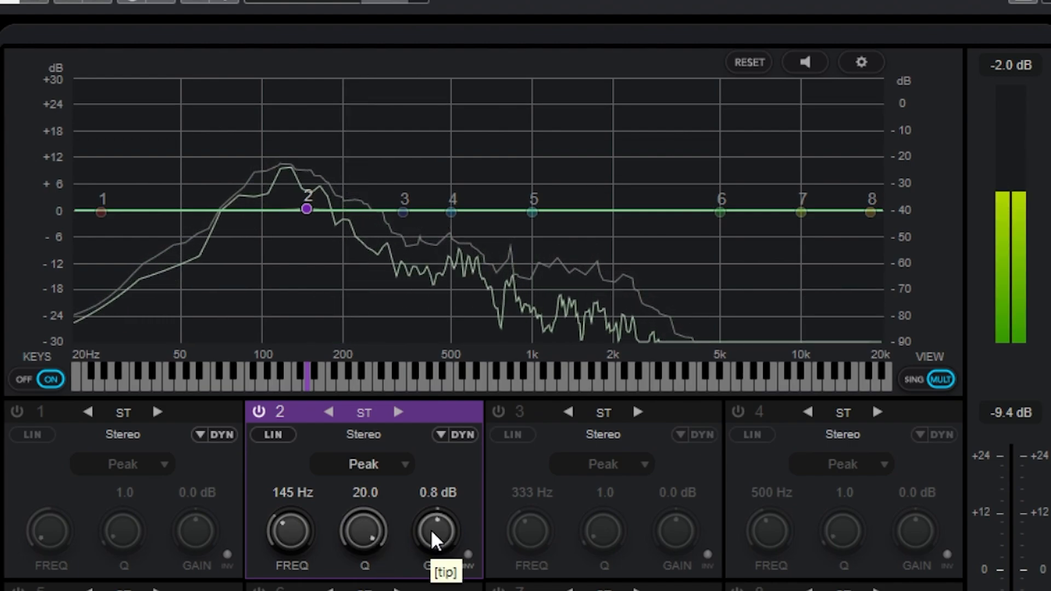
drag(430, 529, 439, 481)
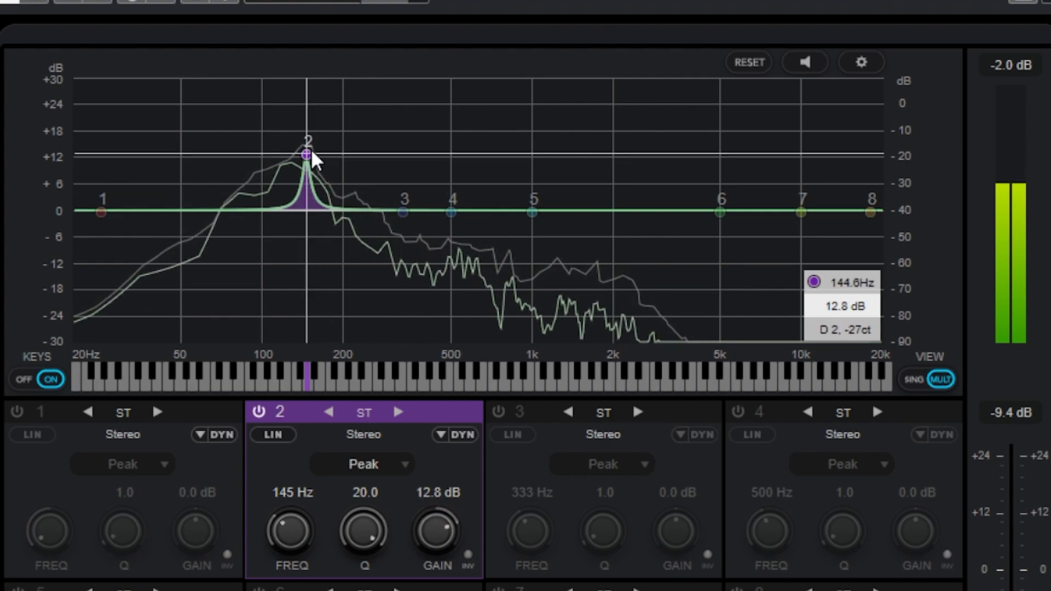
drag(307, 154, 287, 119)
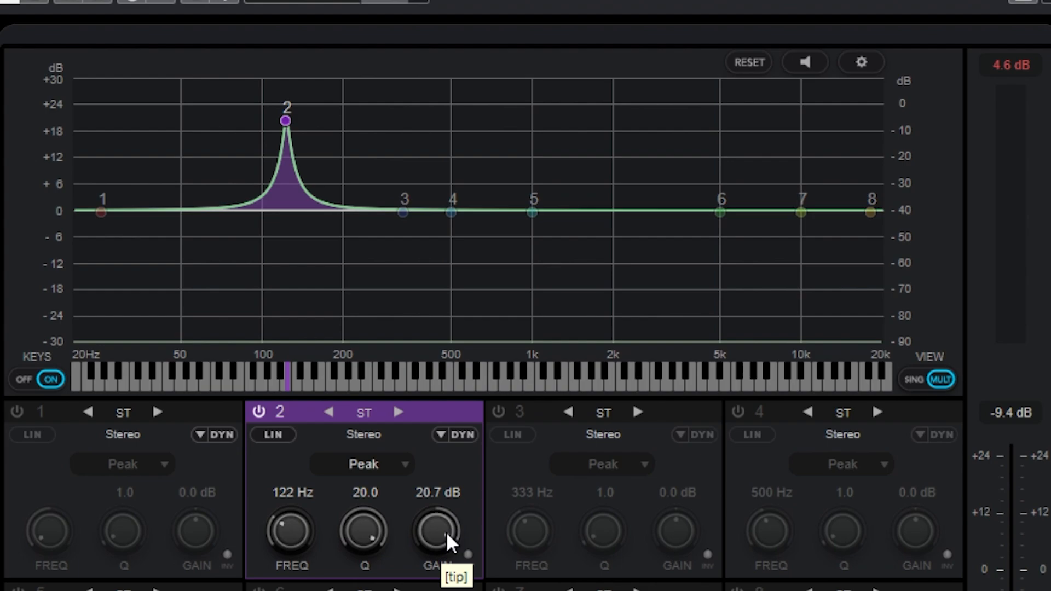
Step: Cut band 2's gain to about -23.0 dB and raise the output level to -3.2 dB, listening to the result
drag(446, 531, 438, 585)
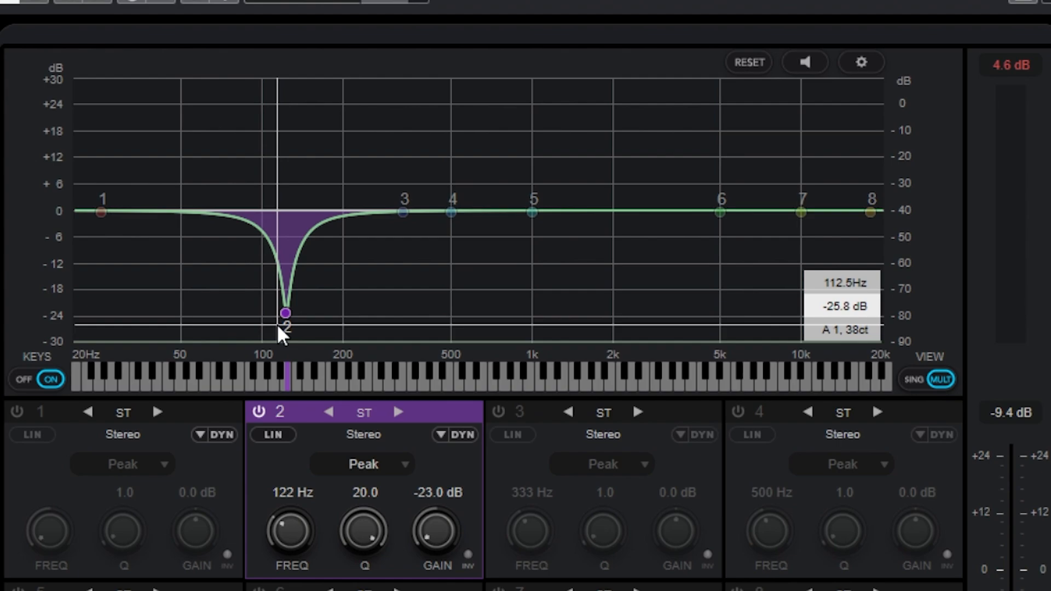
key(space)
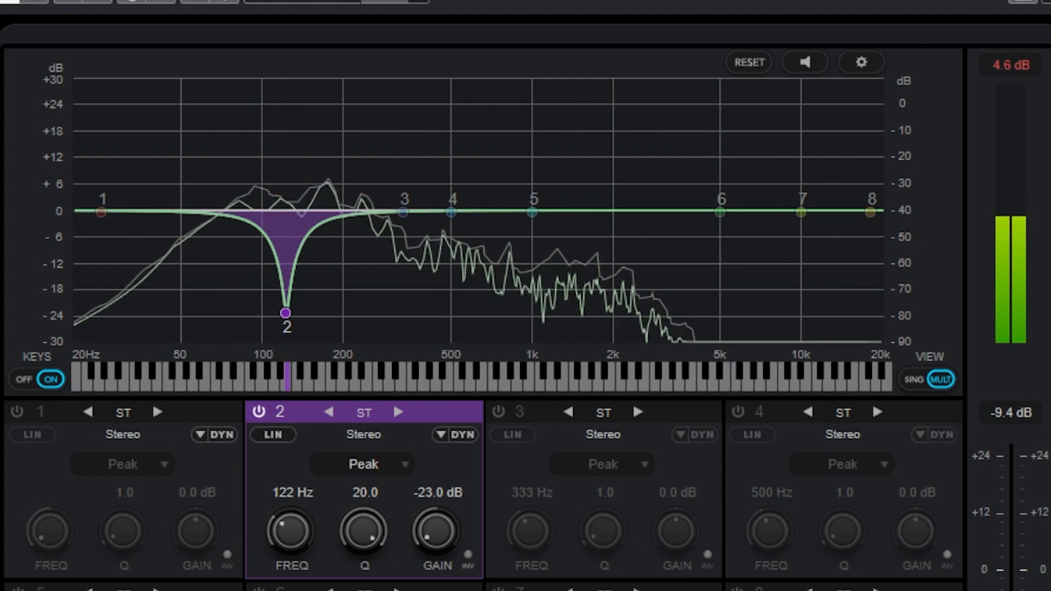
drag(1009, 590, 1008, 587)
click(1016, 61)
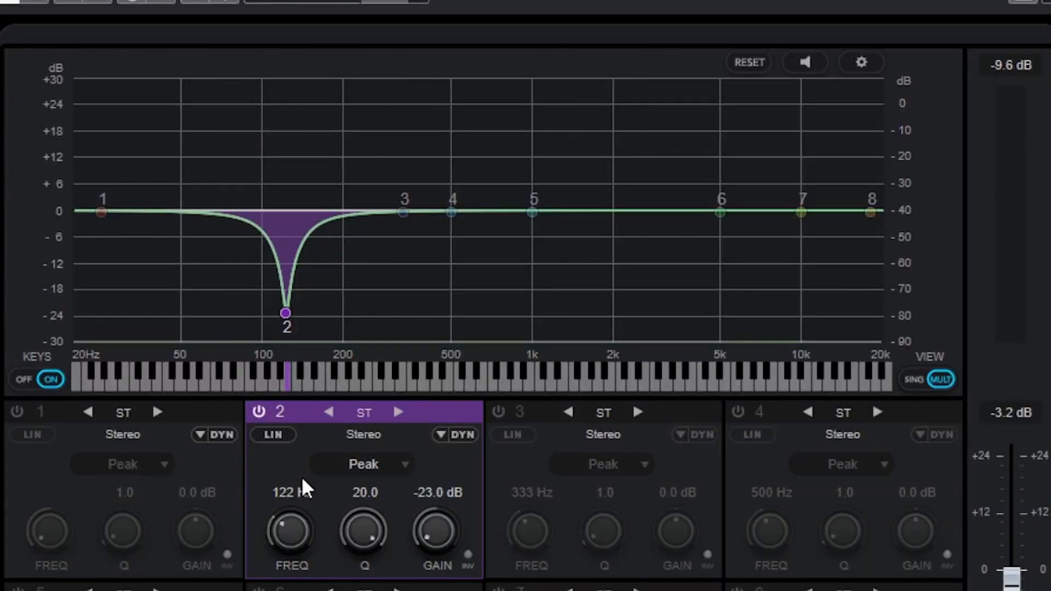
key(space)
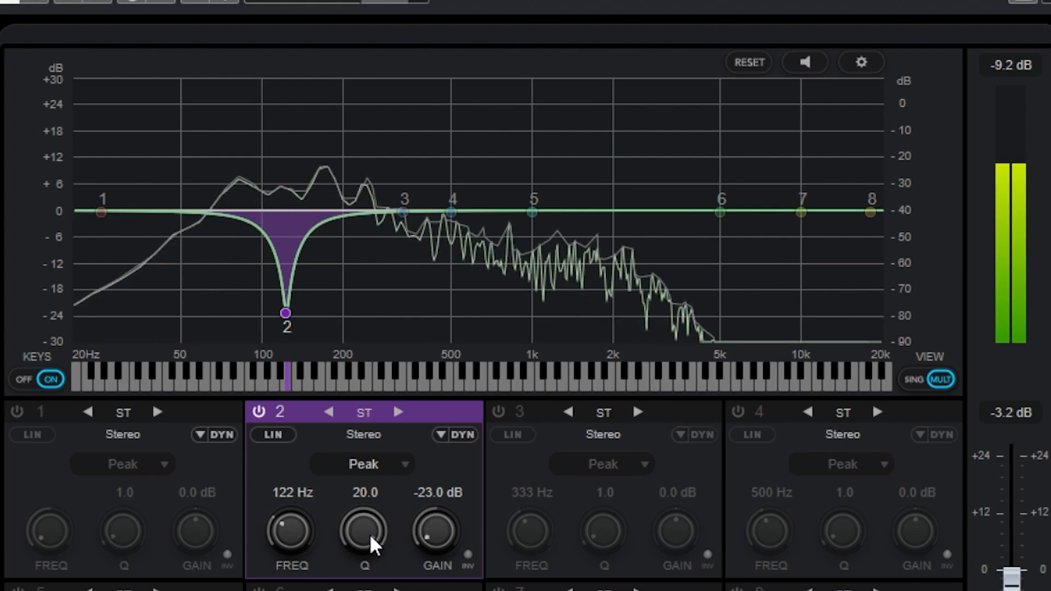
Step: Widen band 2's cut to a Q of about 8.9 and set its gain to about -14.3 dB
drag(370, 534, 373, 581)
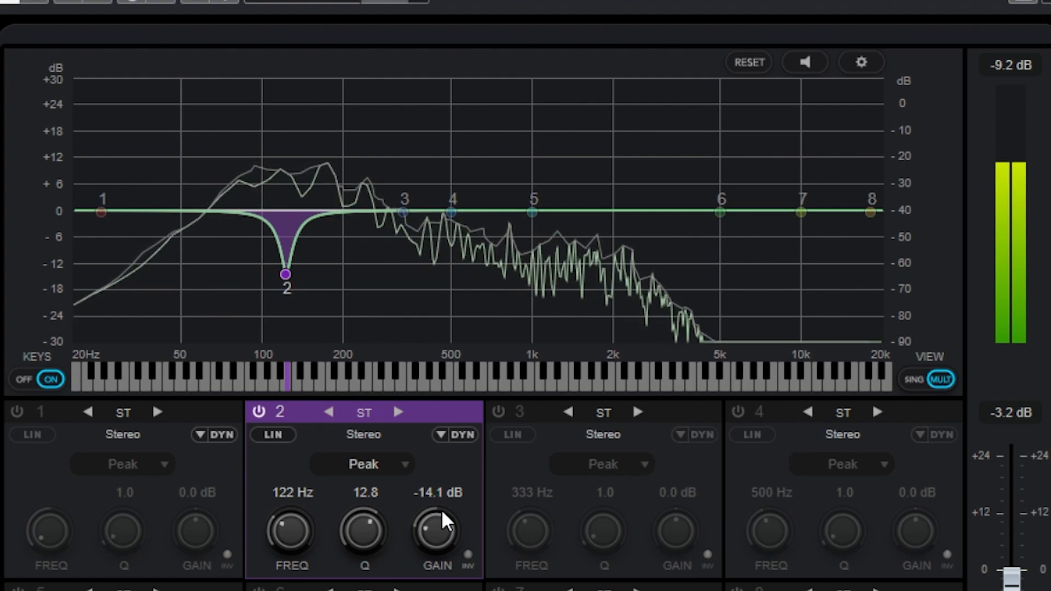
drag(428, 529, 362, 574)
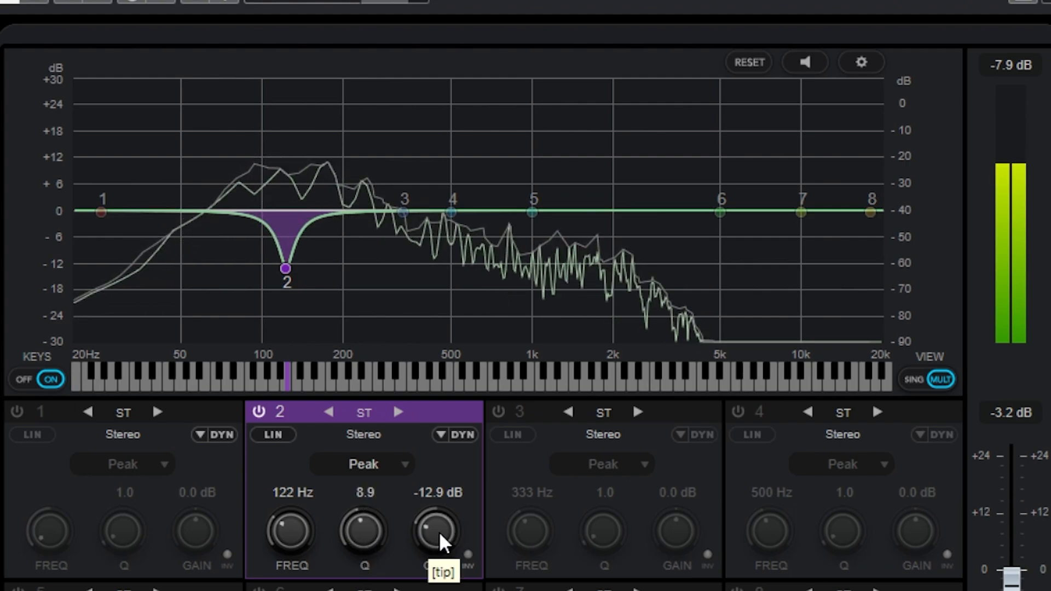
drag(435, 528, 430, 537)
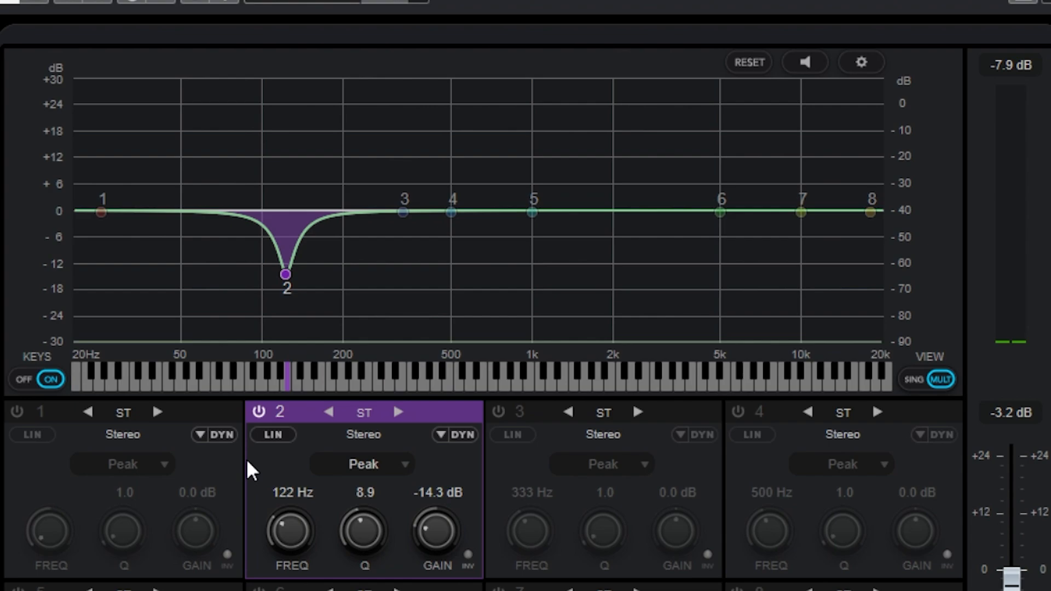
Step: Play the track and bypass and re-enable band 2 repeatedly to compare the sound with and without the cut
key(space)
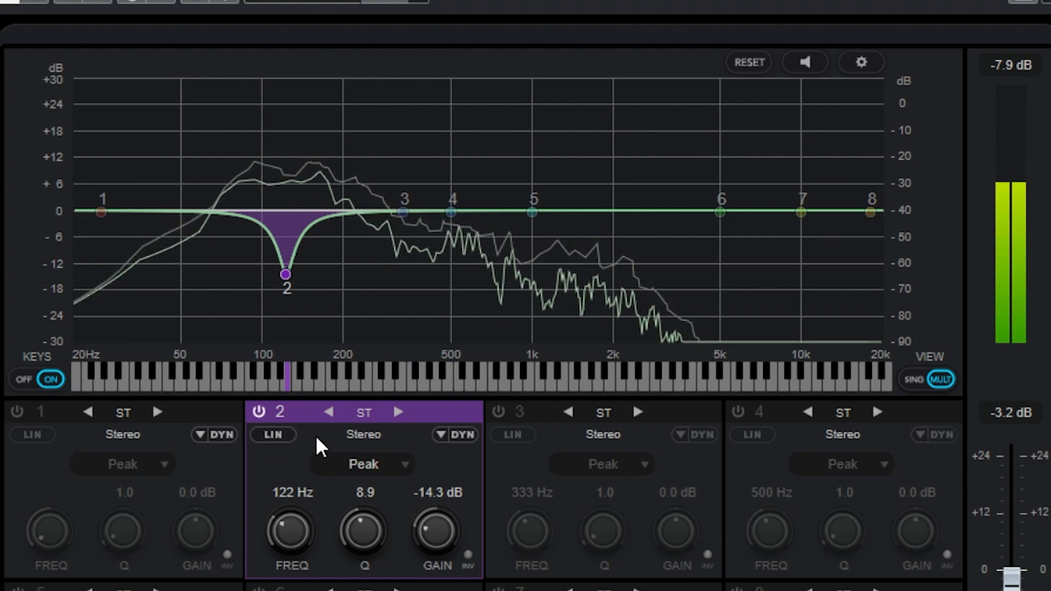
click(257, 411)
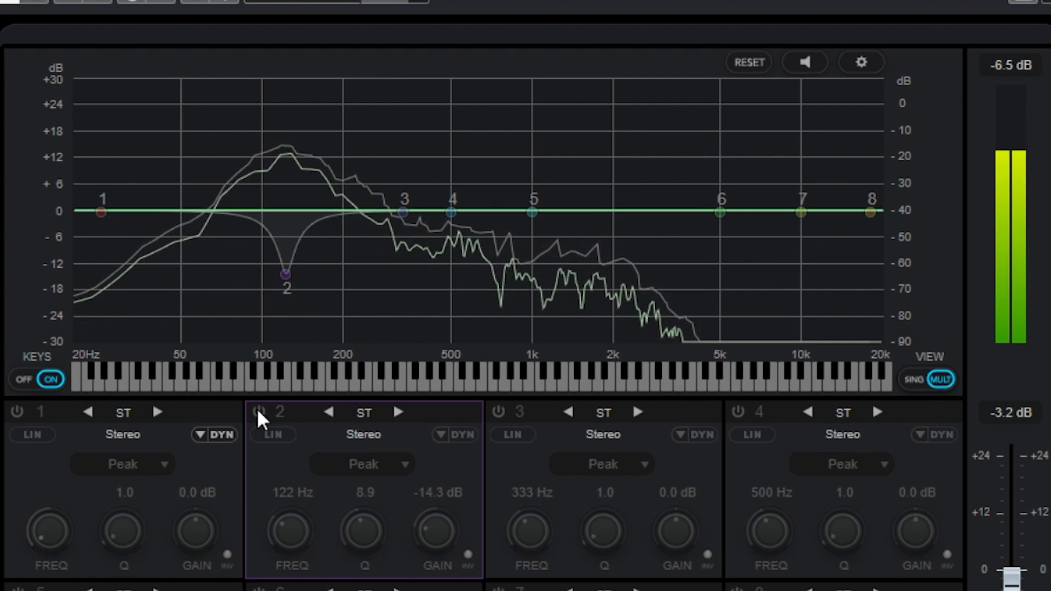
click(258, 412)
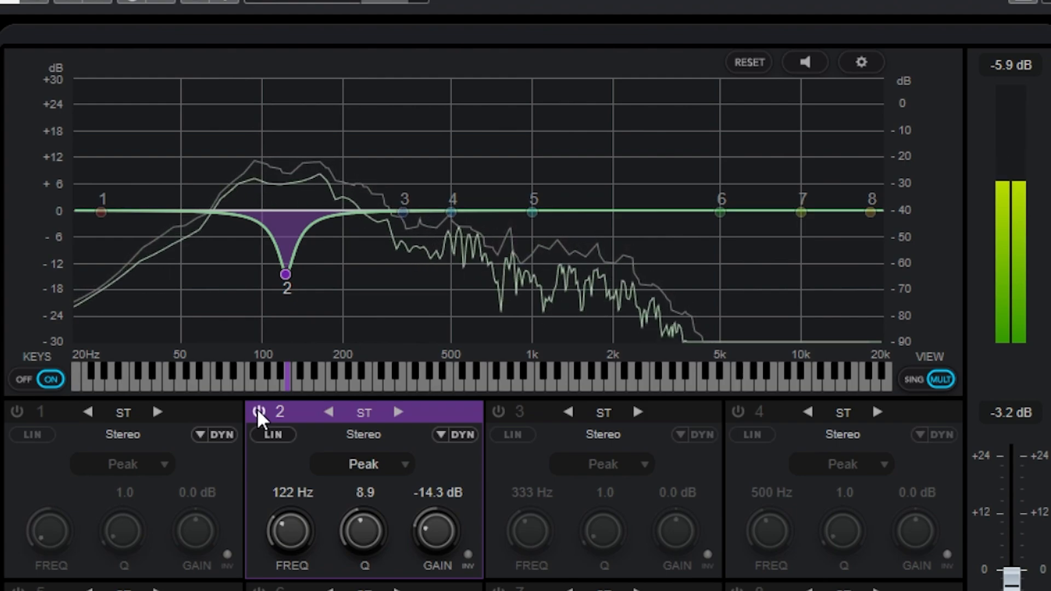
click(257, 411)
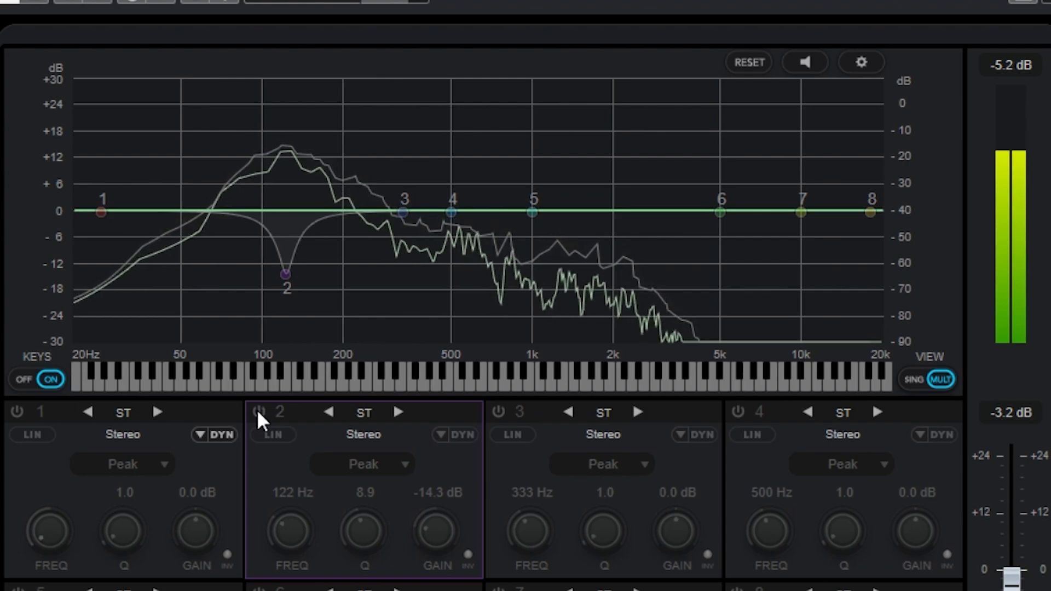
click(257, 411)
Step: Turn band 2 into a boost of about 22.8 dB at about 150 Hz
drag(436, 534, 432, 526)
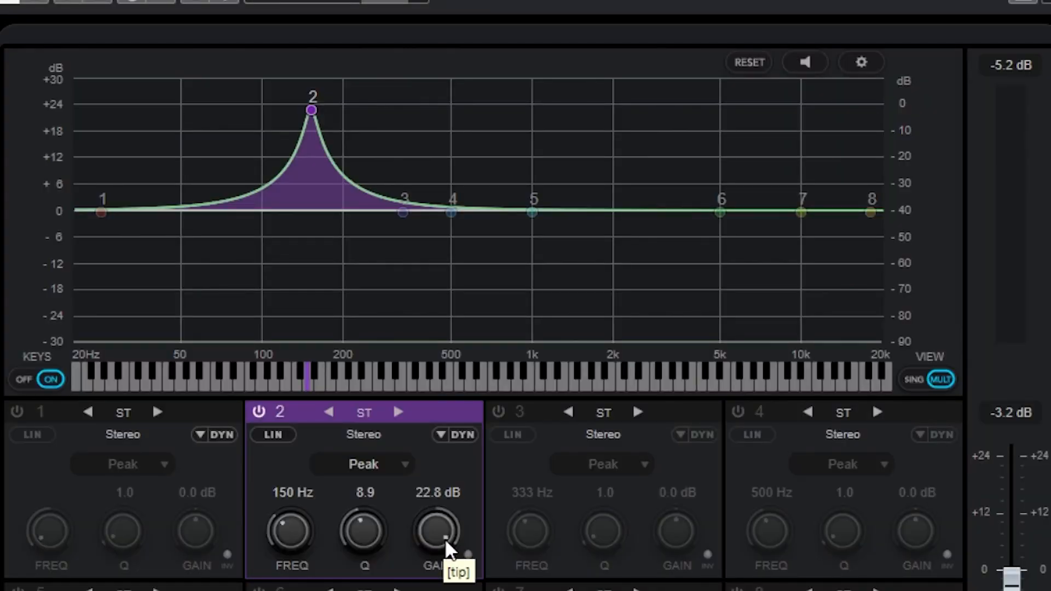
drag(448, 548, 451, 498)
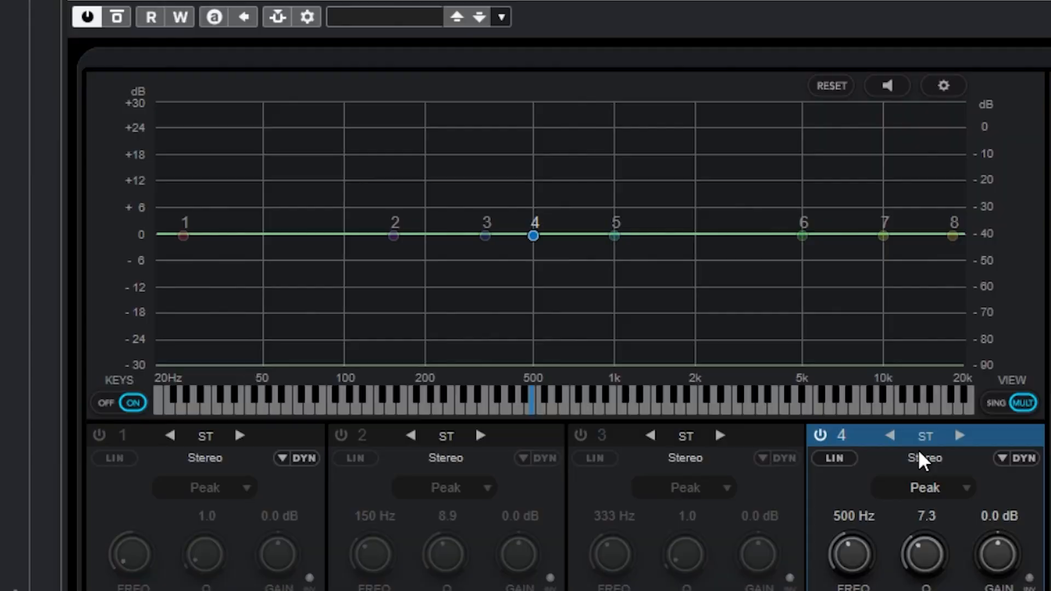
Step: Set band 4's Q to 20.0 and sweep it as a boost, ending at about 863 Hz and 22.0 dB
drag(924, 554, 950, 312)
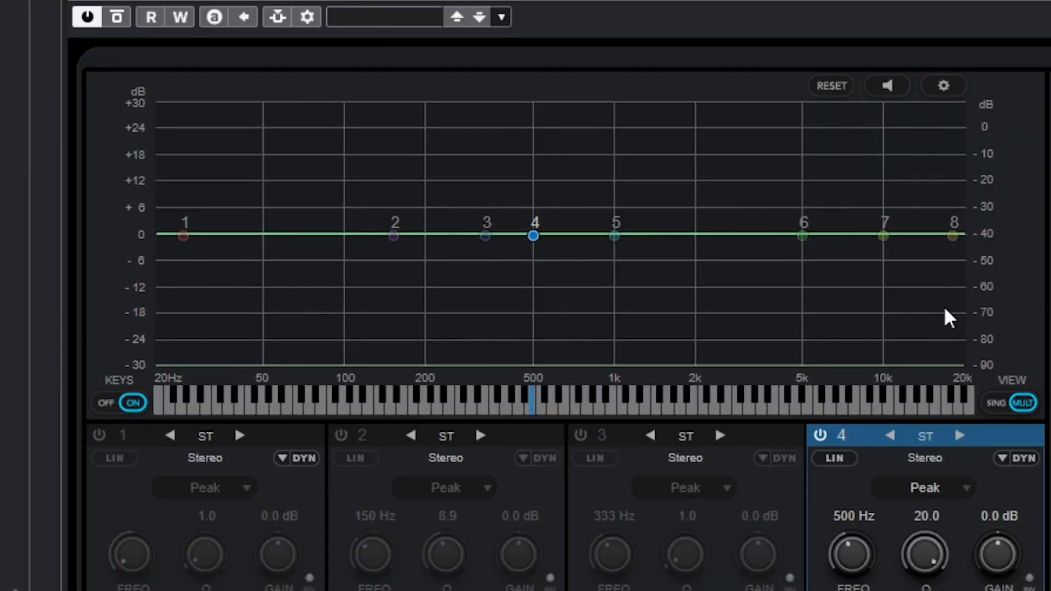
drag(1018, 535, 1015, 499)
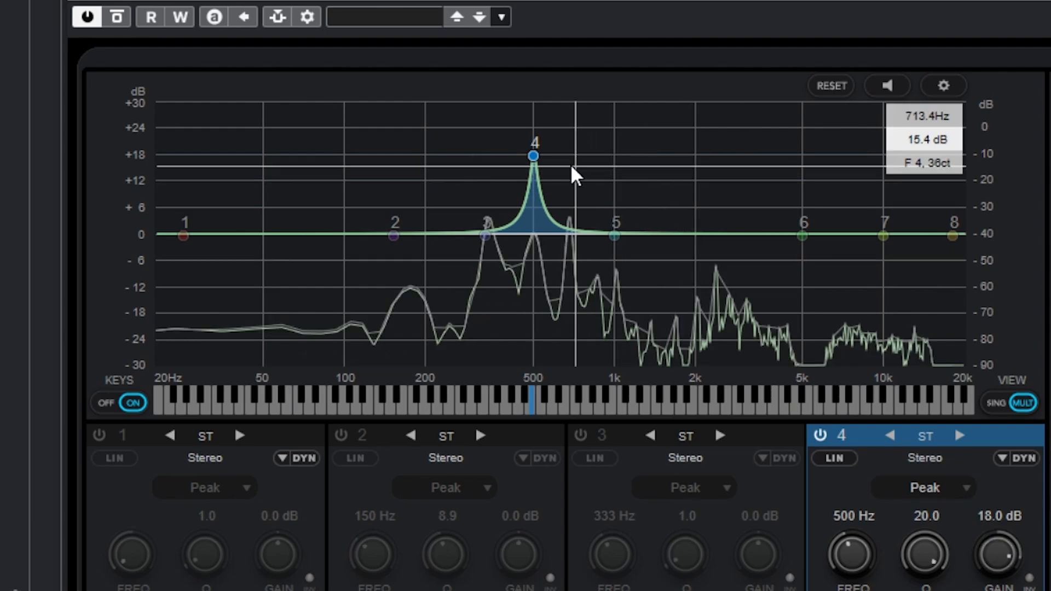
mouse_move(534, 156)
mouse_down()
mouse_move(754, 168)
mouse_move(839, 156)
mouse_move(573, 136)
mouse_move(620, 126)
mouse_move(592, 127)
mouse_move(597, 139)
mouse_up()
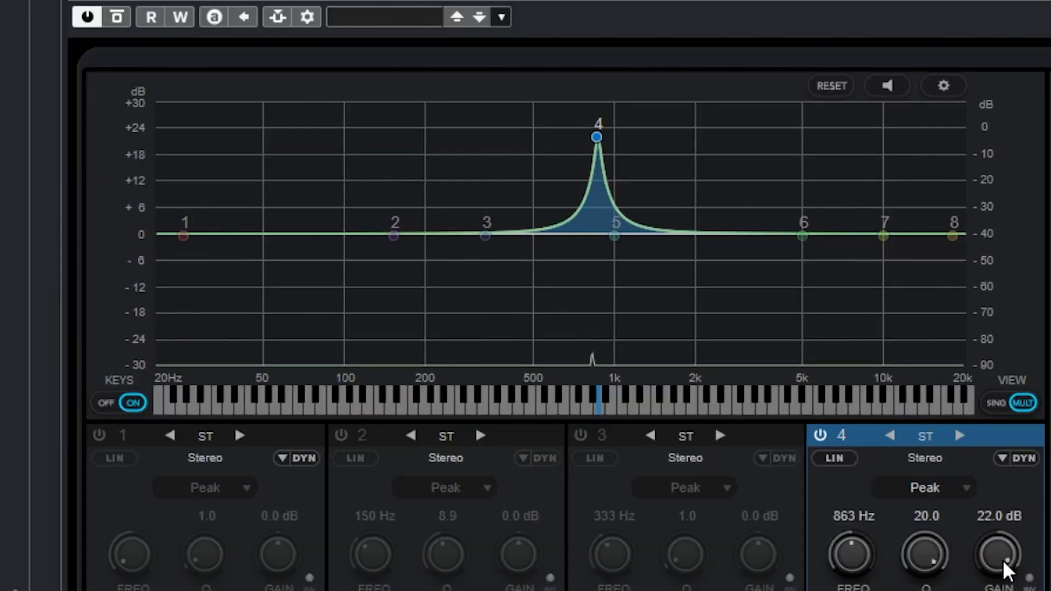
Step: Turn band 4 into a cut at about 813 Hz with a Q of 8.3 and a gain of -21.3 dB
drag(1006, 569, 1005, 587)
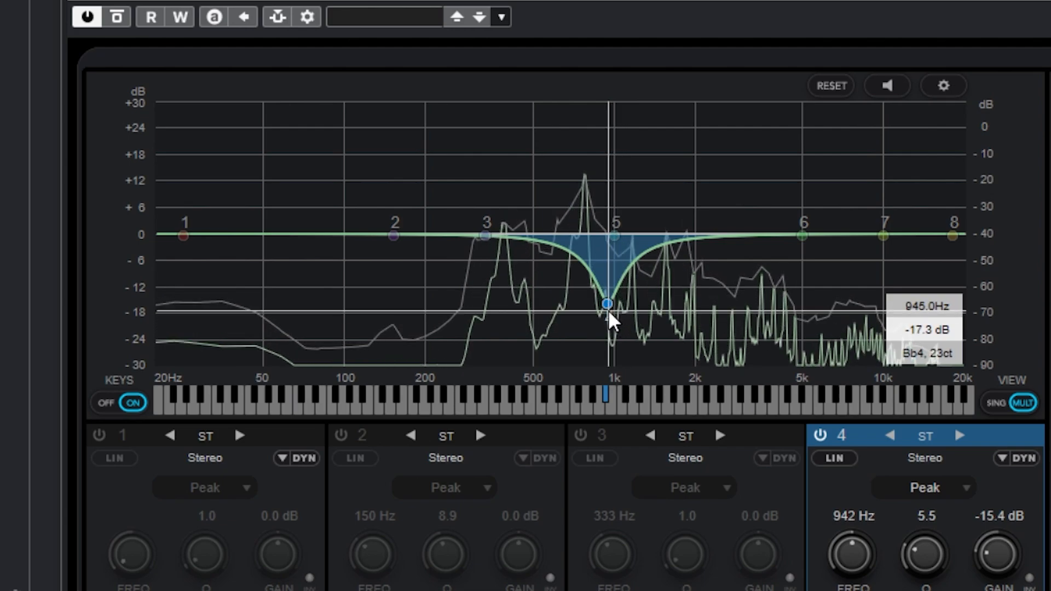
drag(612, 320, 593, 317)
scroll(921, 553, up, 2)
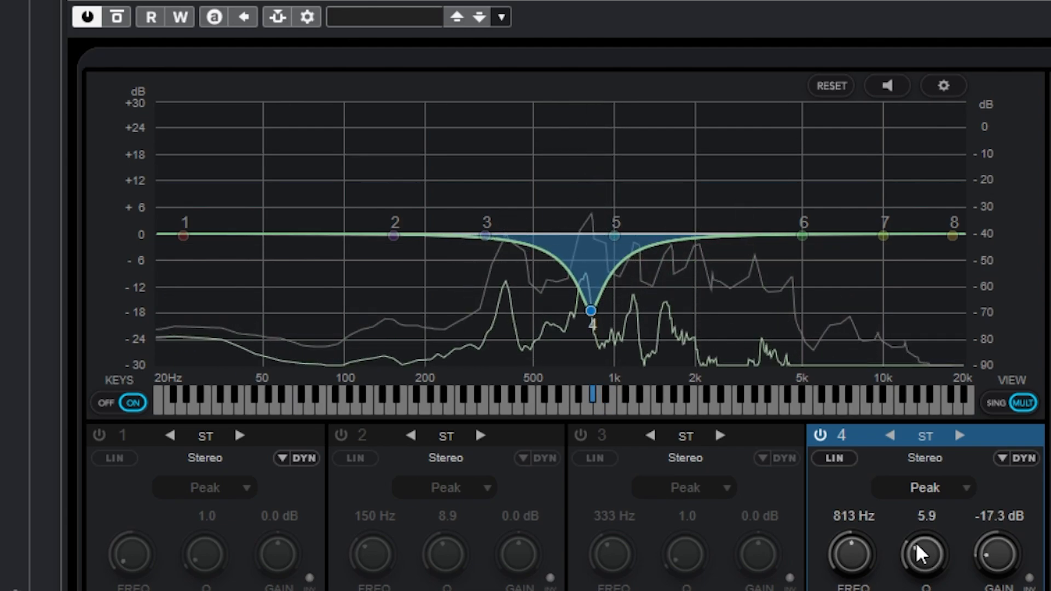
drag(919, 553, 928, 544)
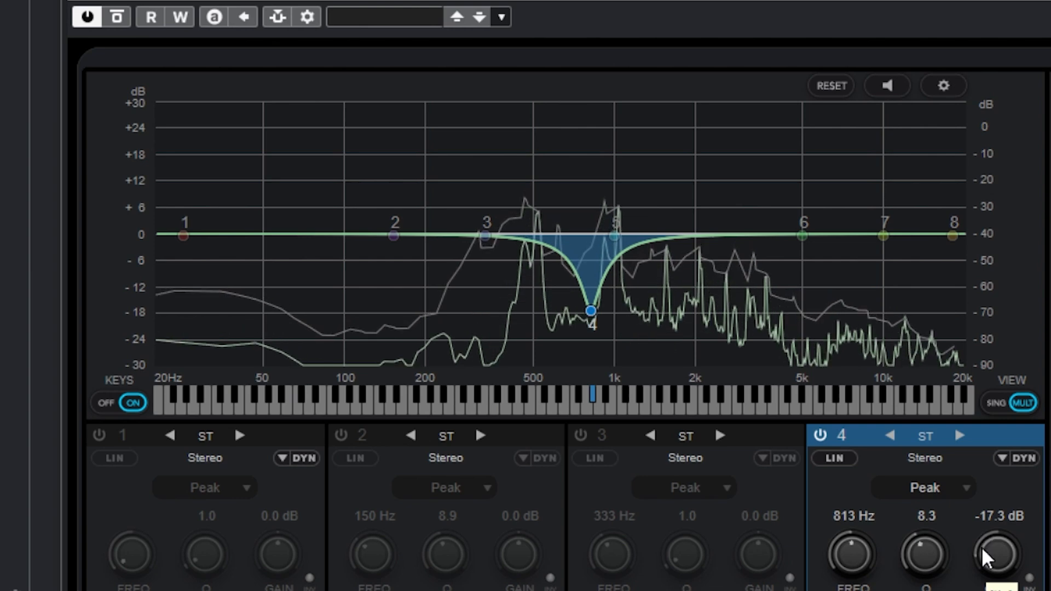
scroll(983, 557, down, 2)
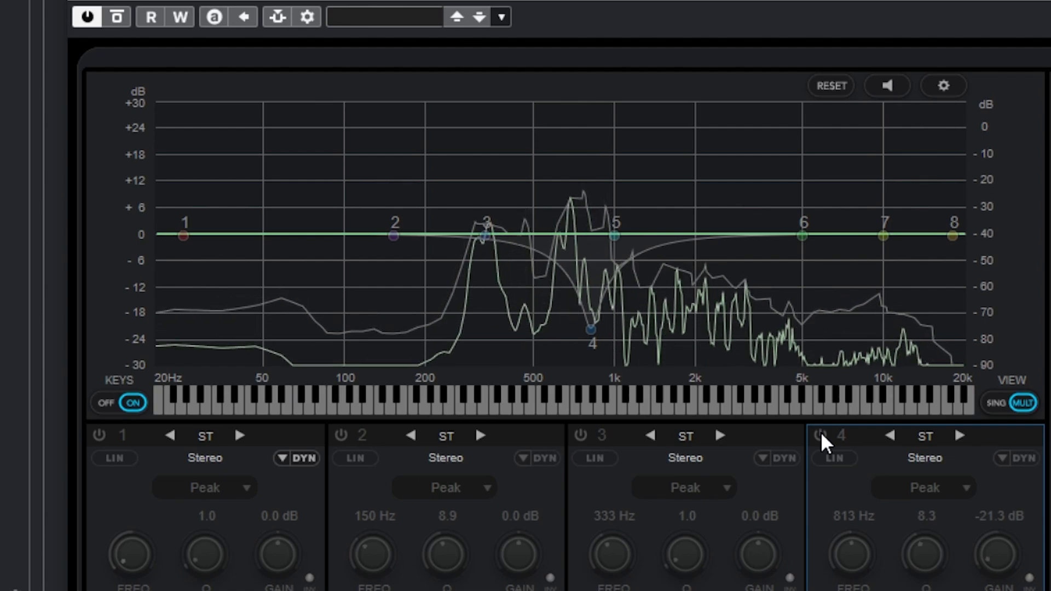
Step: Switch band 4 on and off repeatedly during playback to compare the sound, leaving it enabled
click(820, 434)
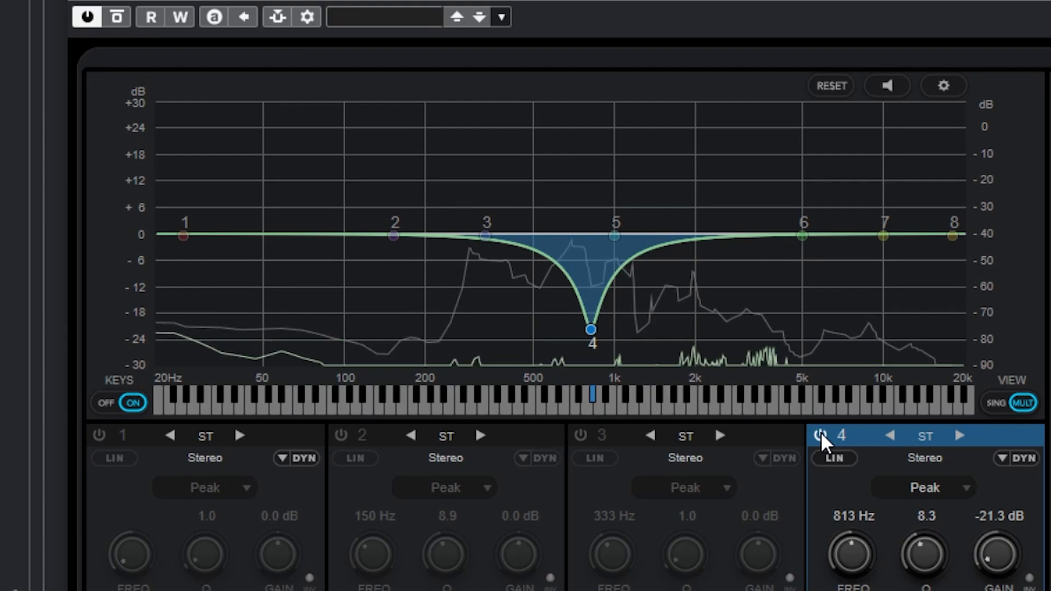
click(820, 433)
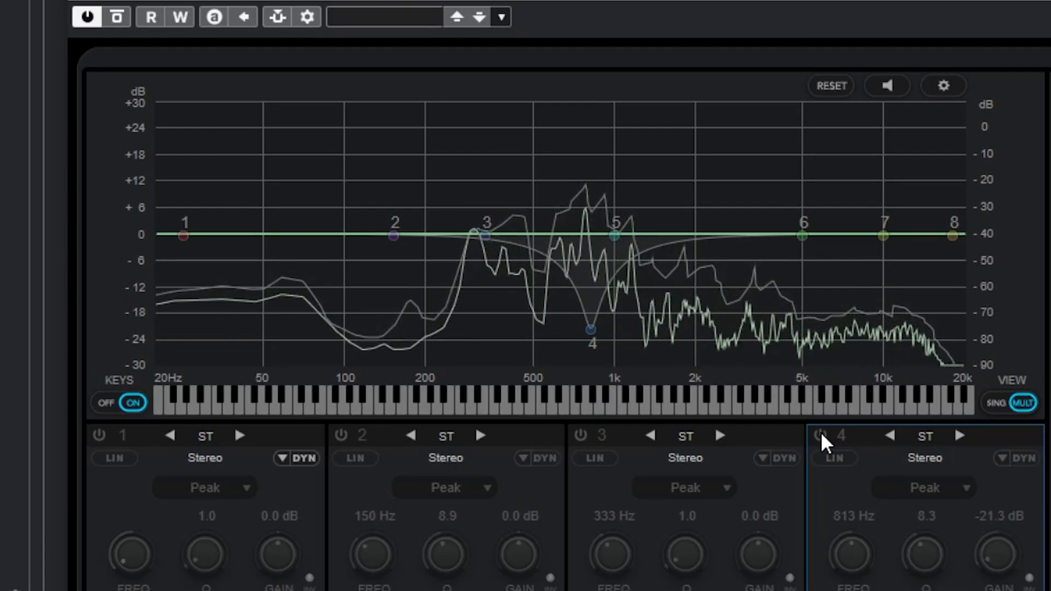
click(820, 433)
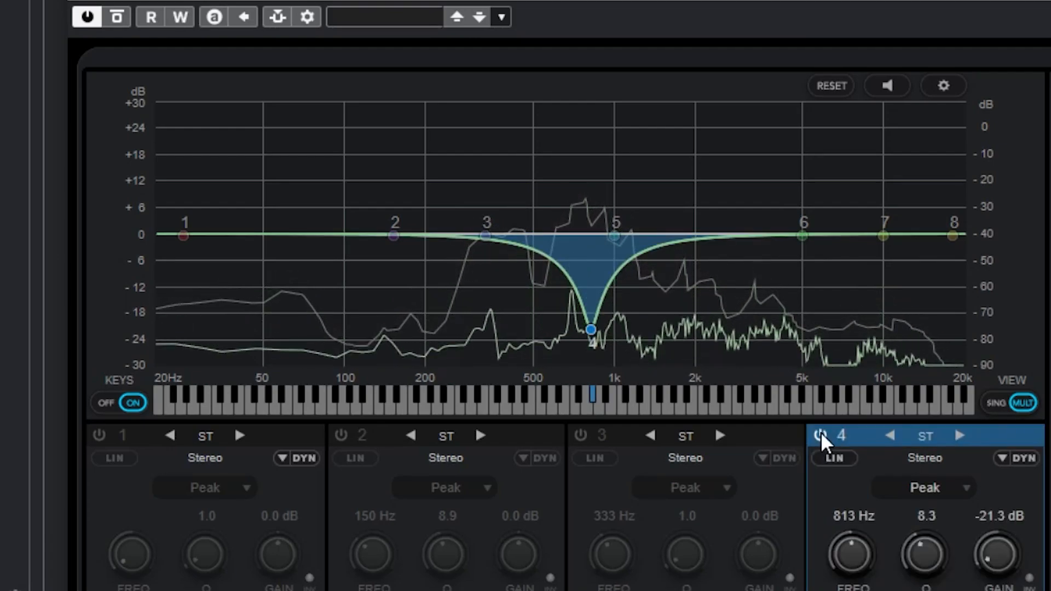
click(820, 433)
click(820, 434)
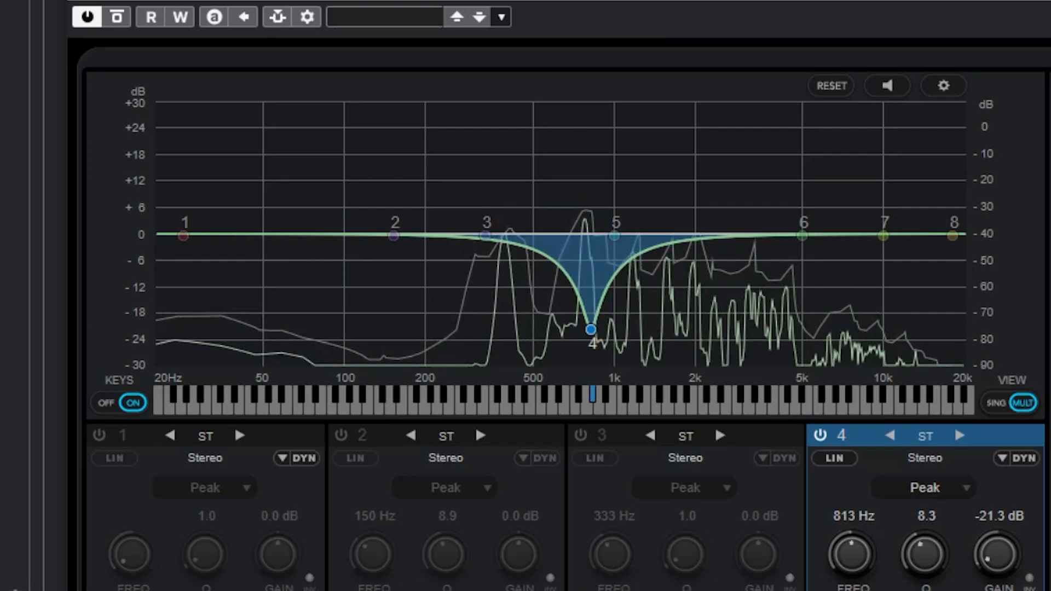
click(819, 435)
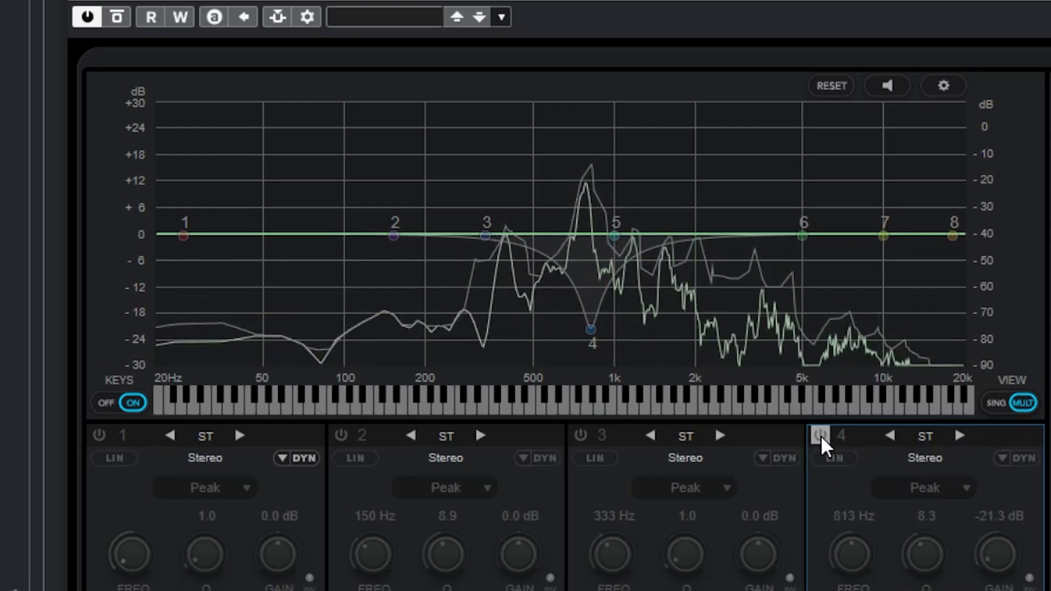
click(820, 435)
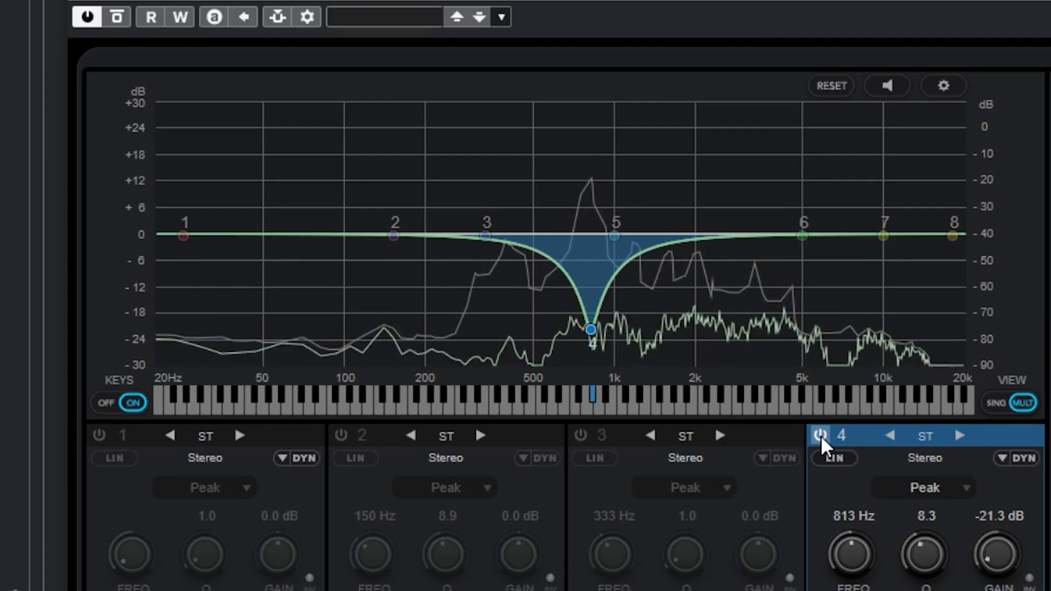